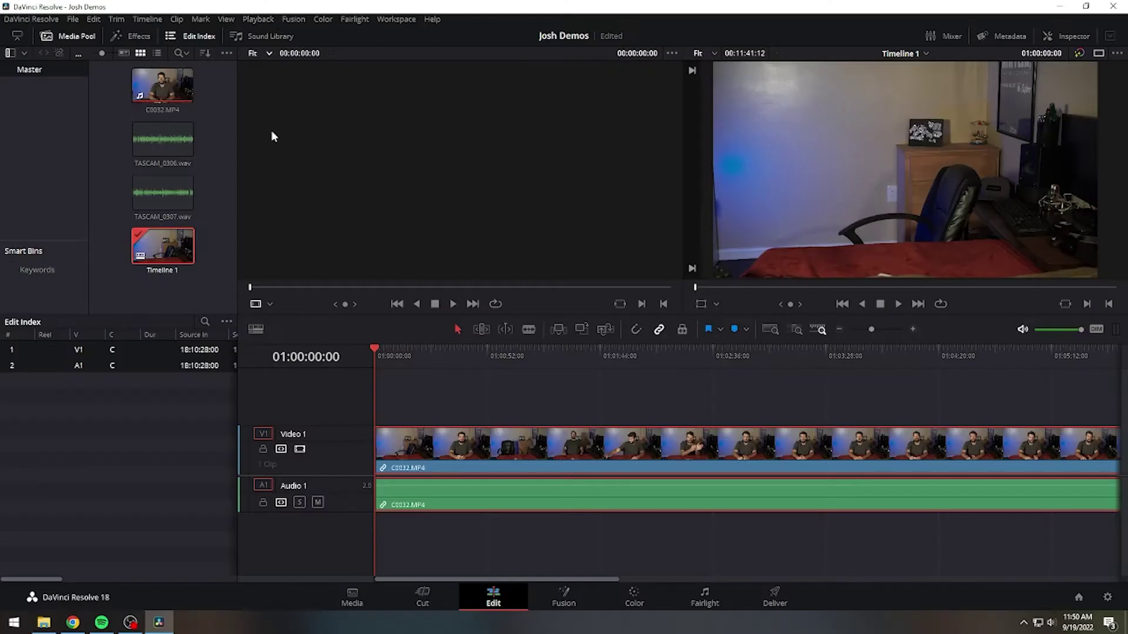
Step: Save the project and switch to the Fairlight page showing Timeline 1's audio
key("ctrl+s")
left_click(706, 598)
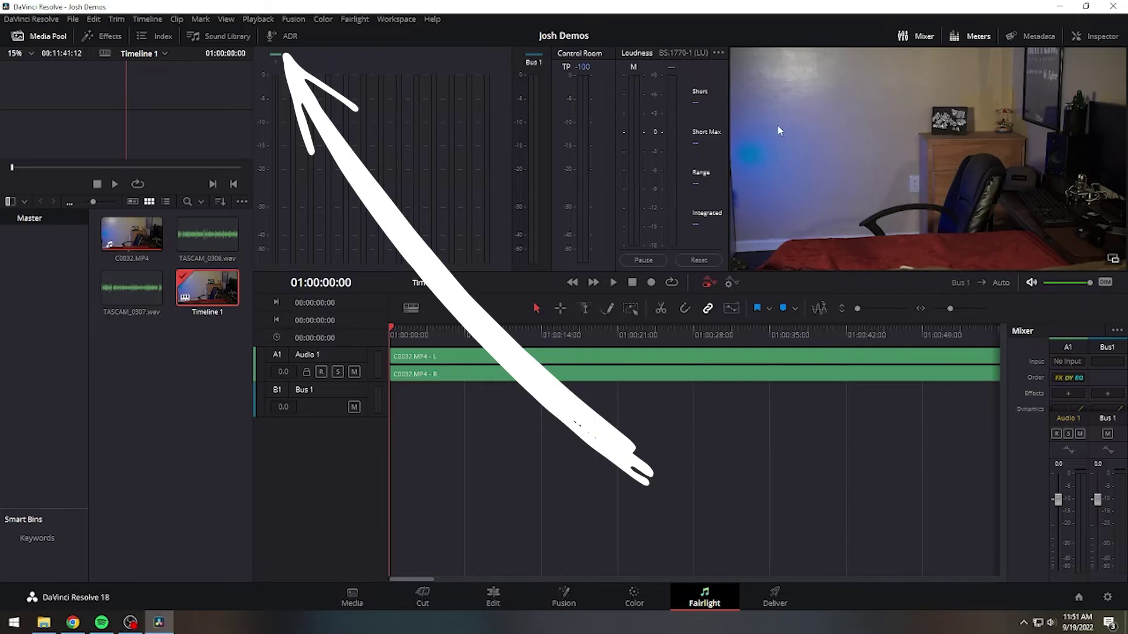
Step: Open the ADR panel and widen it beside the timeline
left_click(288, 34)
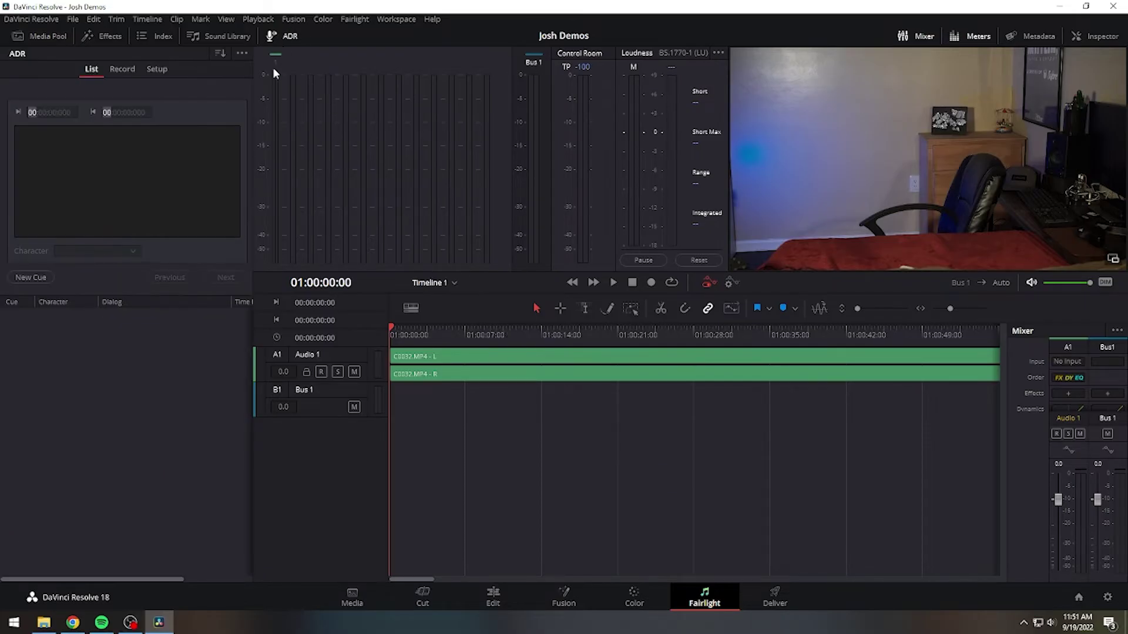
left_click_drag(253, 91, 439, 89)
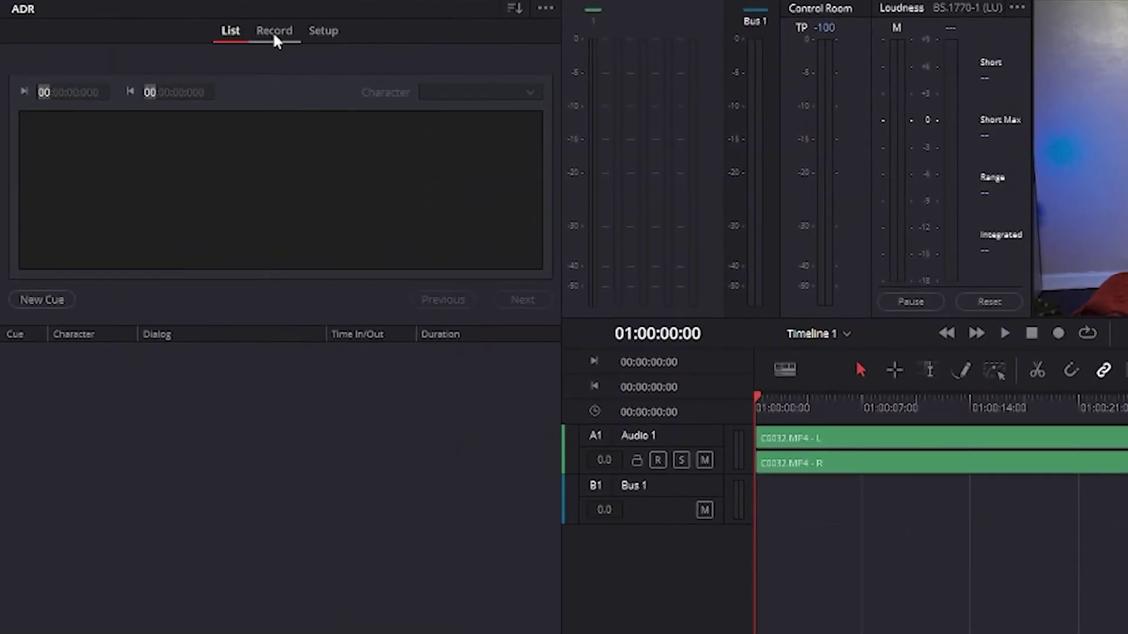
left_click(274, 34)
Step: In ADR Setup, set both Pre Roll and Post Roll to 5 seconds
left_click(317, 34)
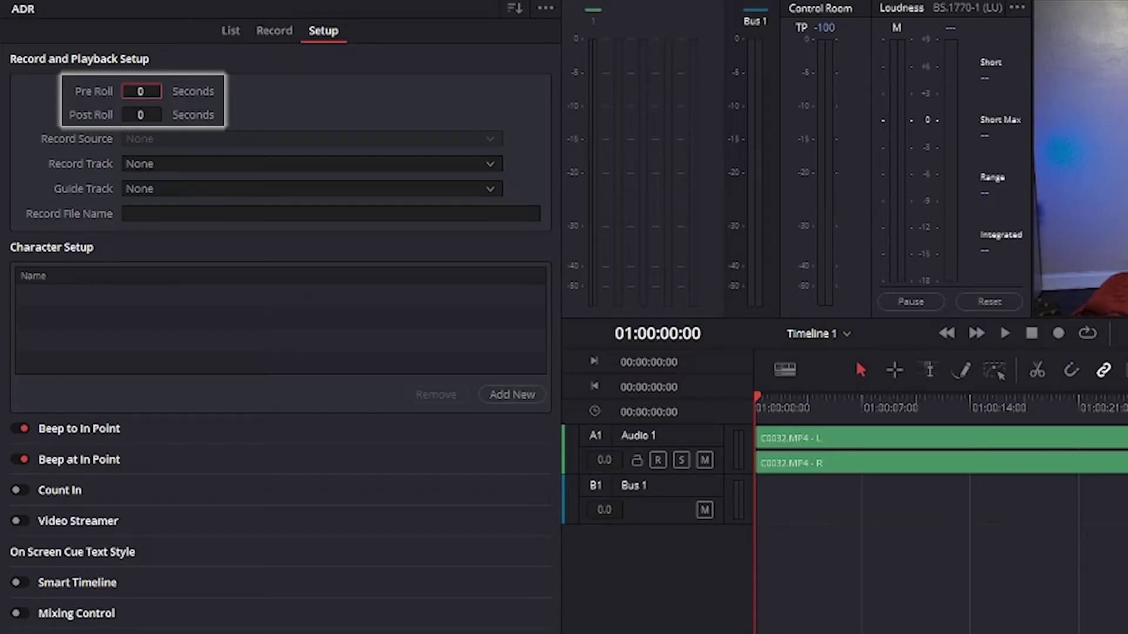
left_click_drag(157, 91, 158, 91)
left_click(157, 91)
key("Return")
left_click_drag(147, 89, 143, 87)
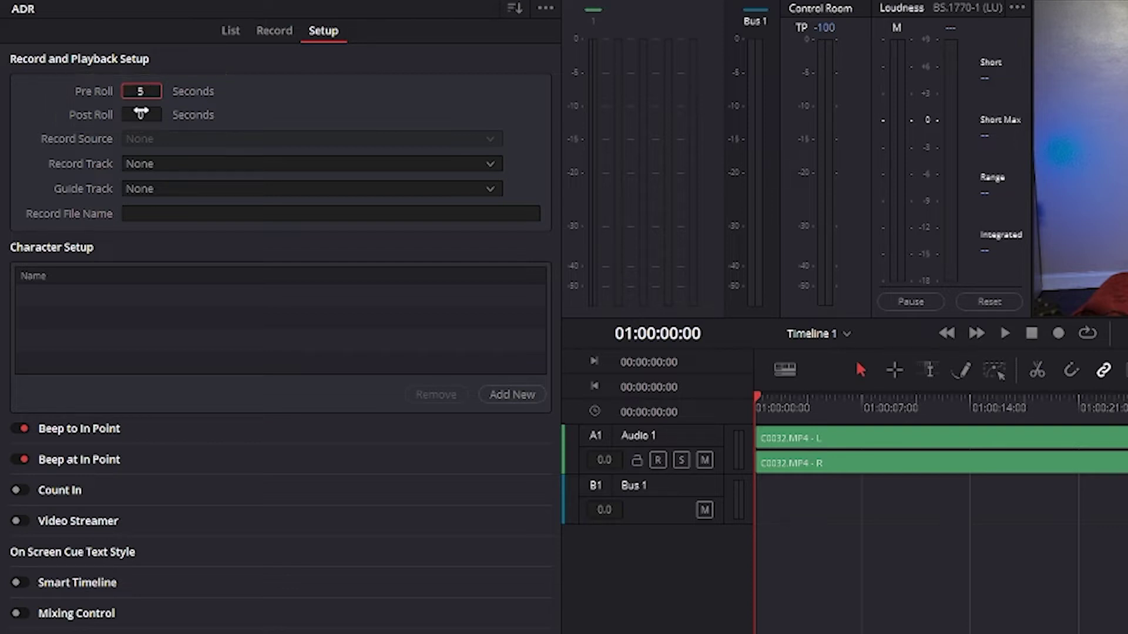
left_click_drag(141, 114, 141, 113)
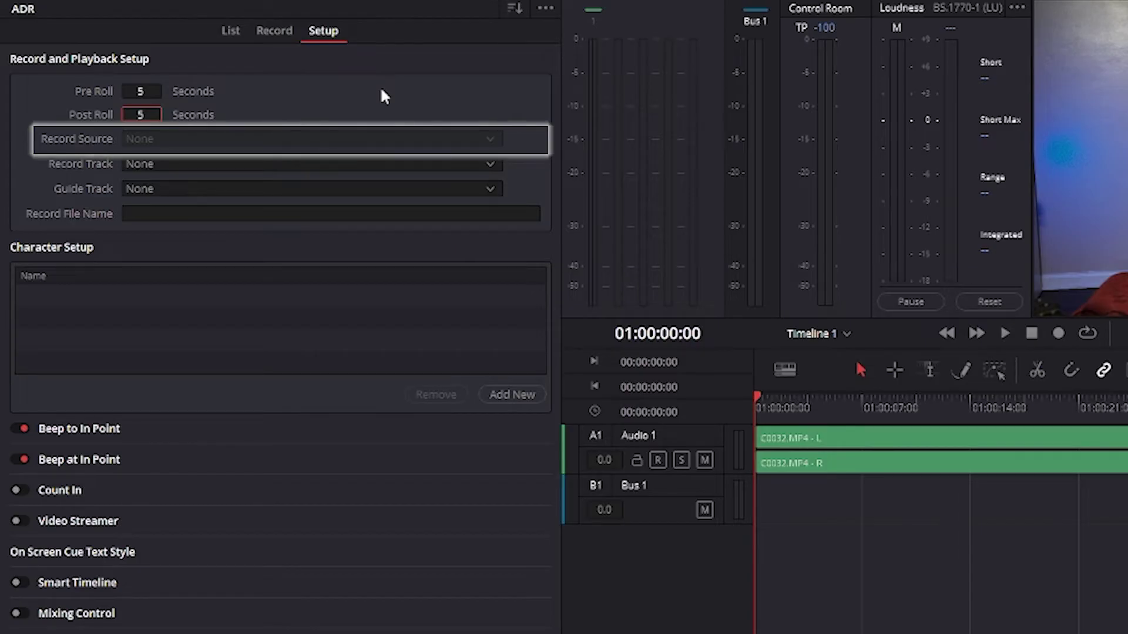
left_click(299, 164)
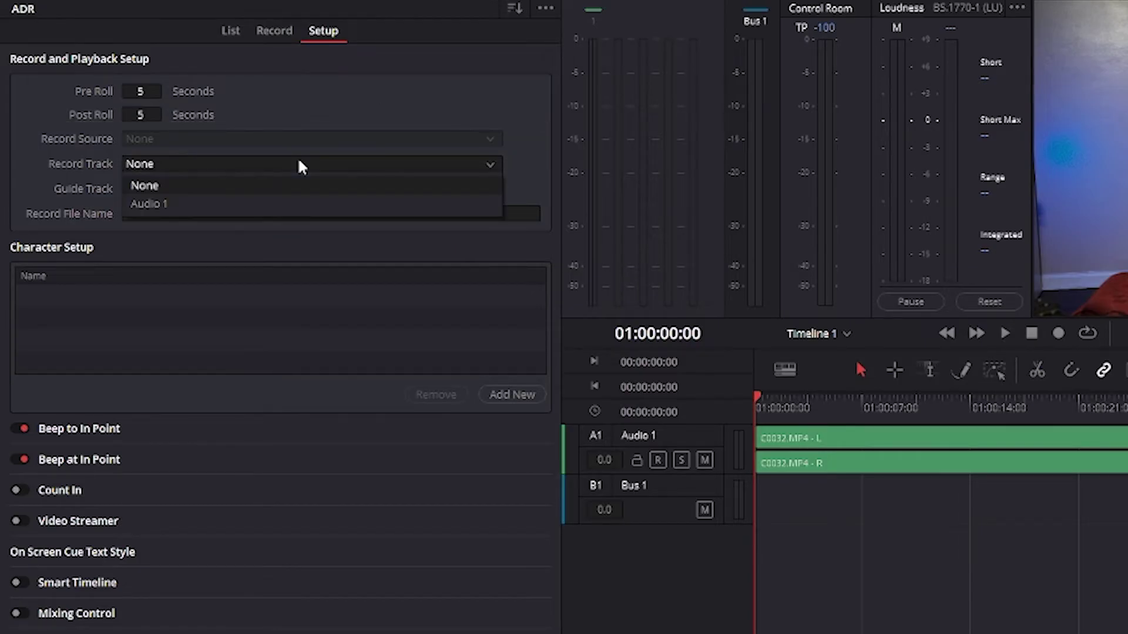
Step: Set Record Track to Audio 1, Record Source to Input 1...Input 2, and Guide Track to Audio 1
left_click(213, 203)
left_click(178, 135)
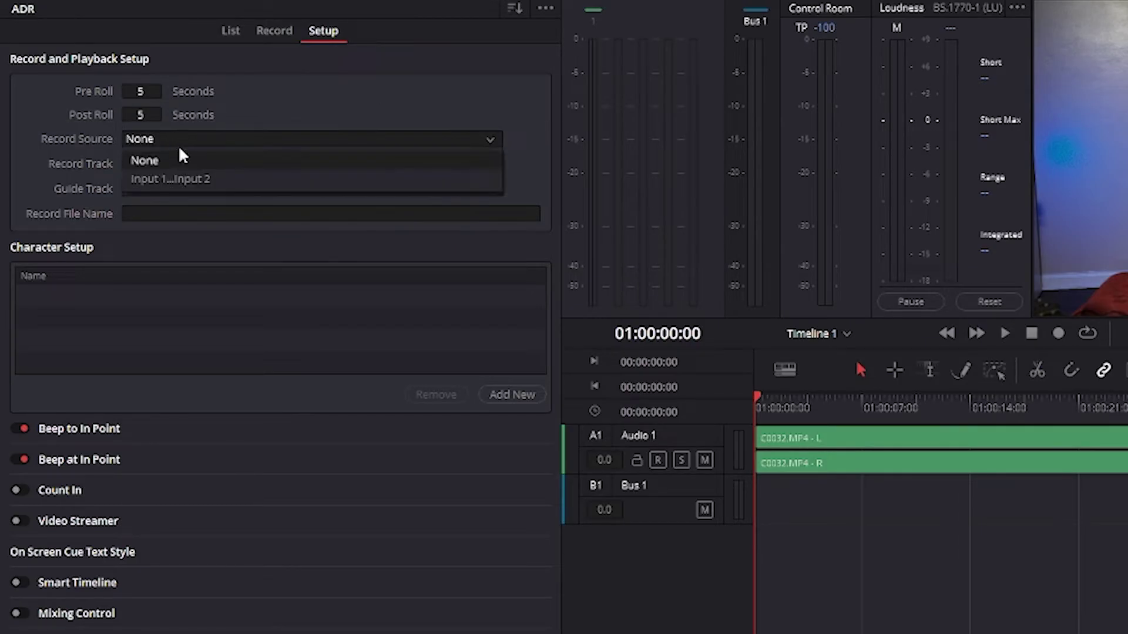
left_click(234, 179)
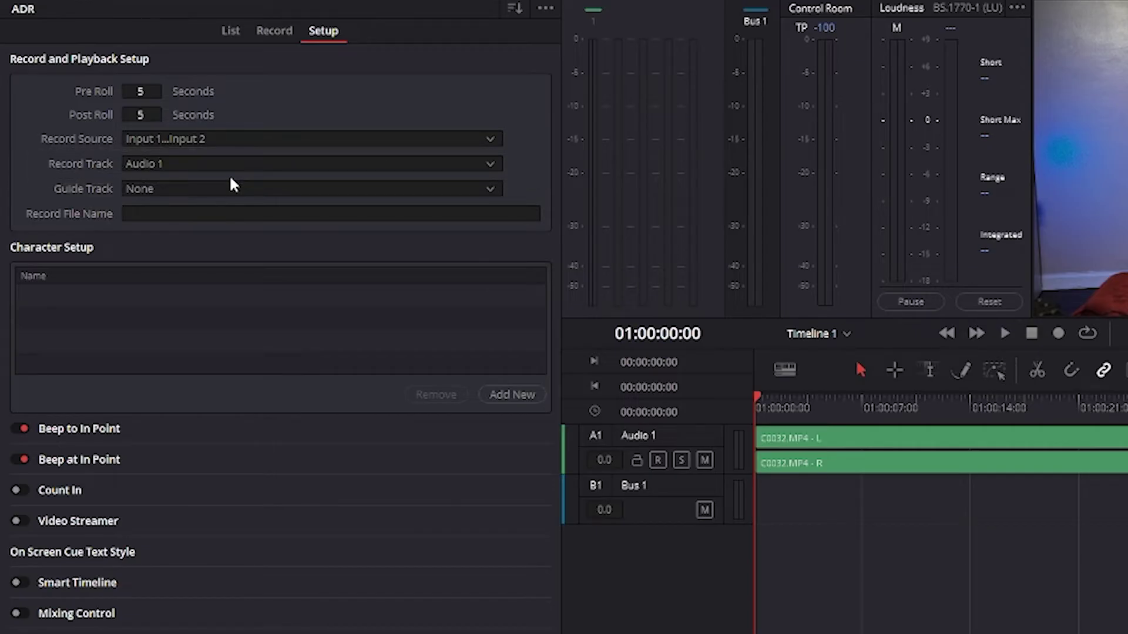
left_click(234, 185)
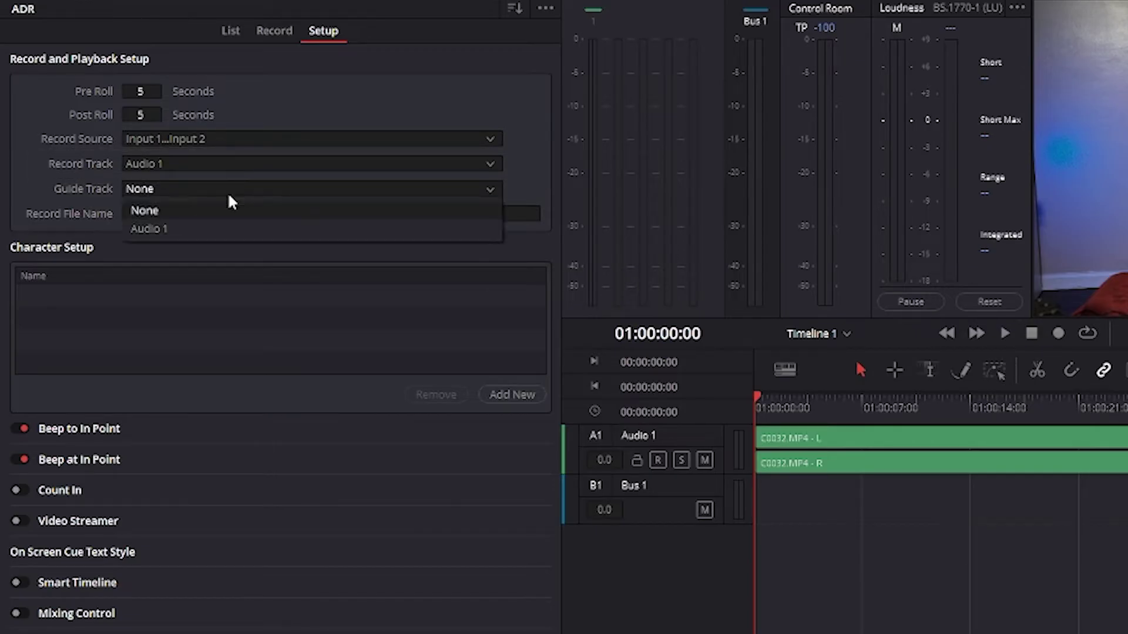
left_click(205, 231)
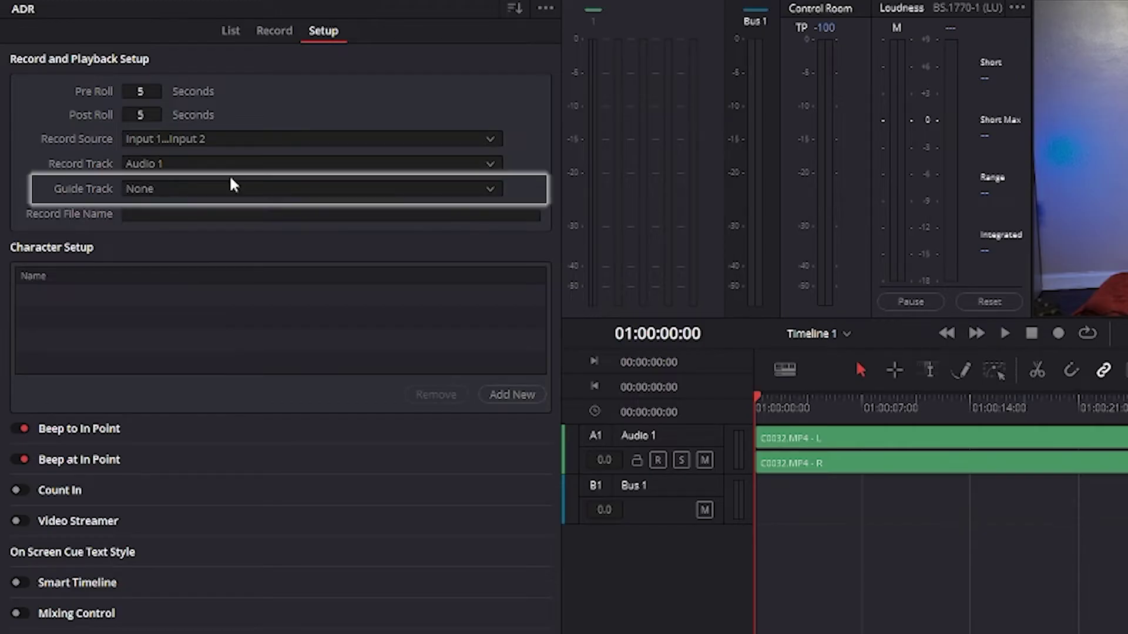
left_click(227, 189)
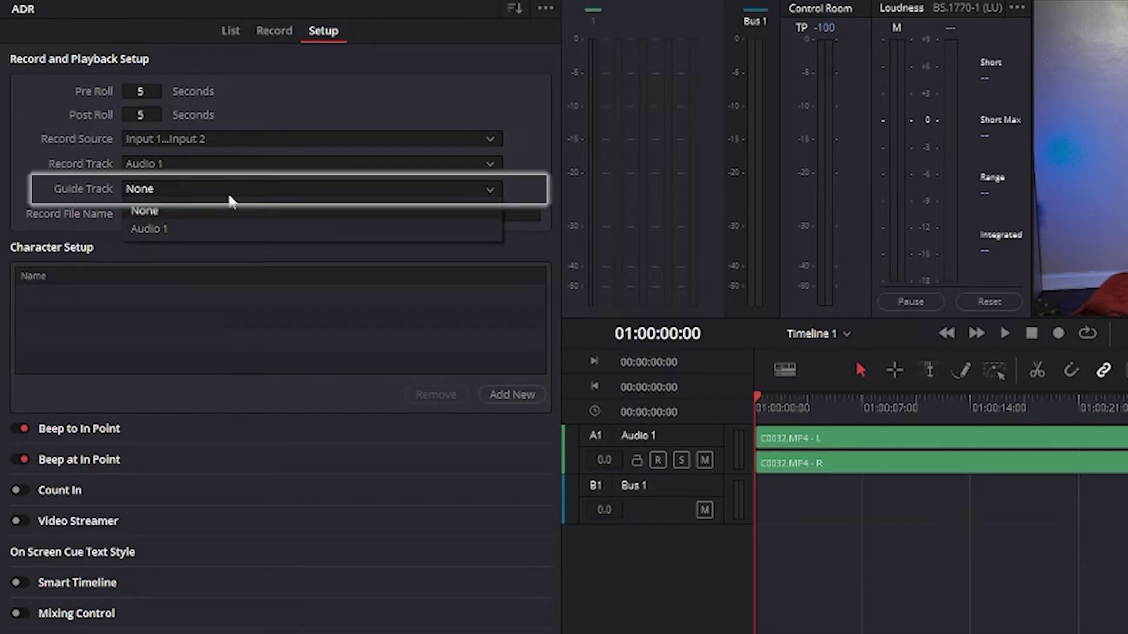
left_click(185, 230)
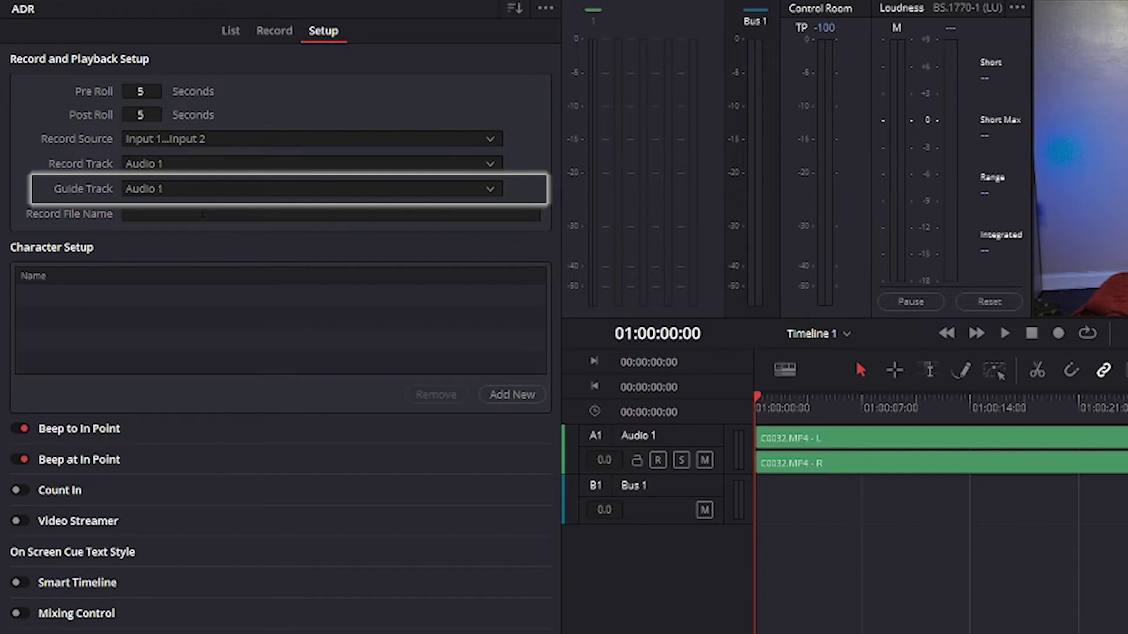
Step: Set the Record File Name to the performer's name followed by 'Re-Record'
left_click(202, 213)
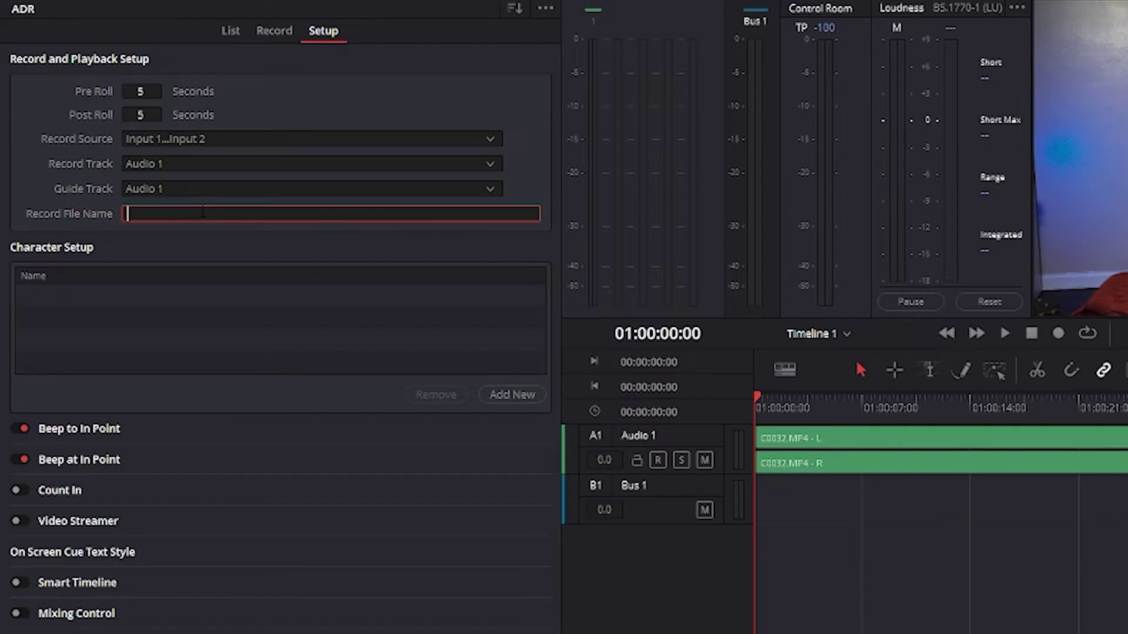
type("John")
key("BackSpace")
key("BackSpace")
key("BackSpace")
type("osh ")
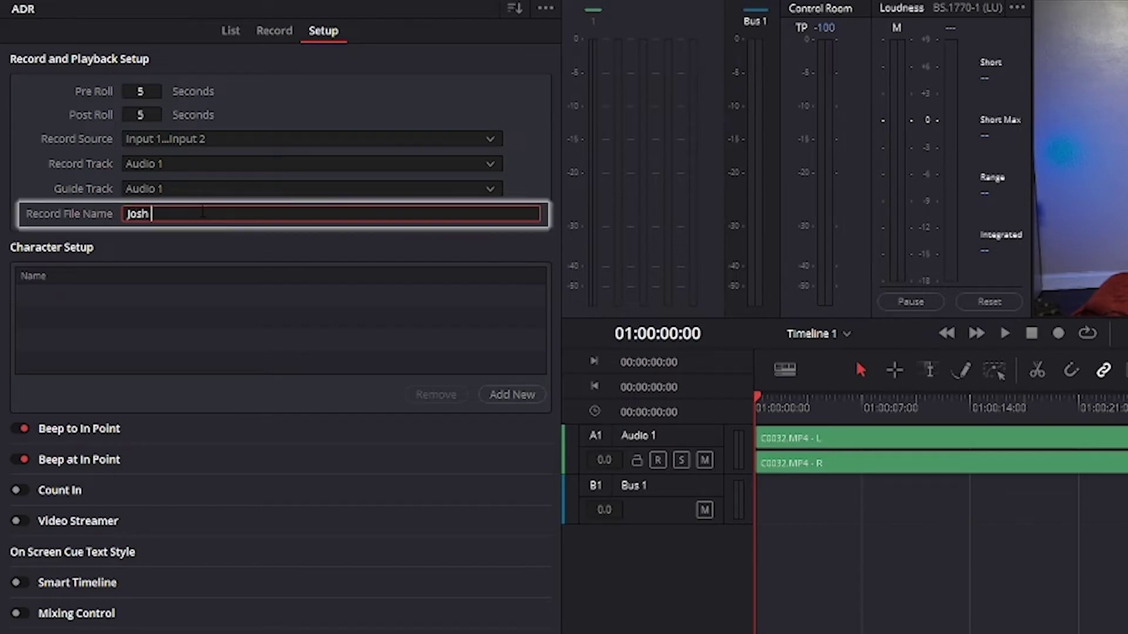
type("Re Record")
left_click(166, 214)
key("BackSpace")
type("-")
key("Return")
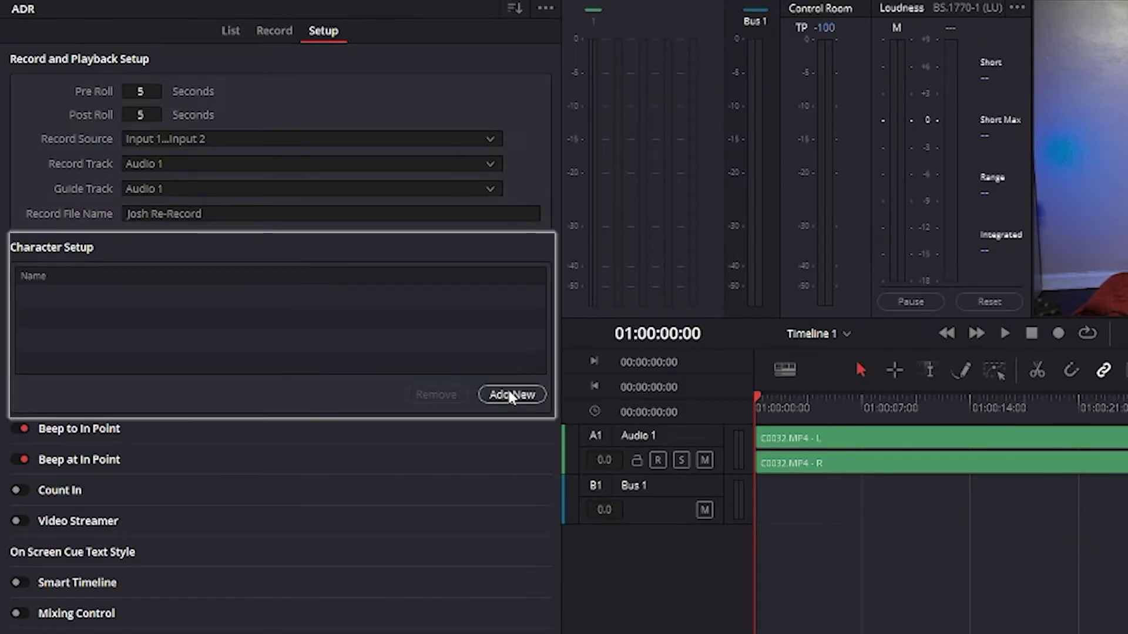
Step: Add a new character named after the performer with ' - Diegetically Weird.'
left_click(511, 395)
key("BackSpace")
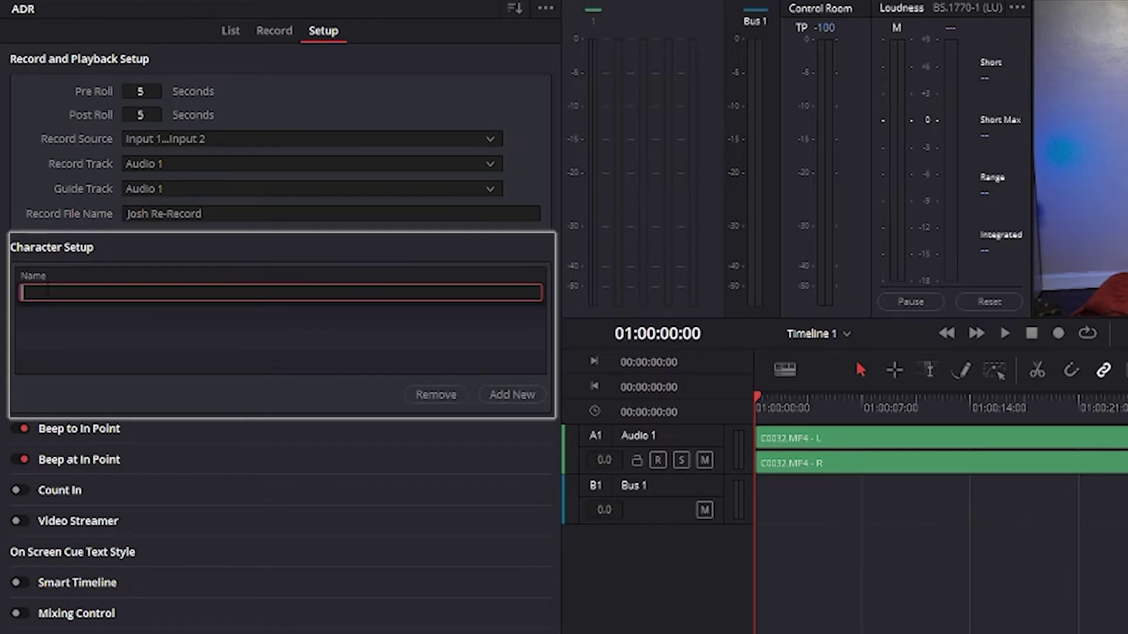
type("Josh - Diegeticall")
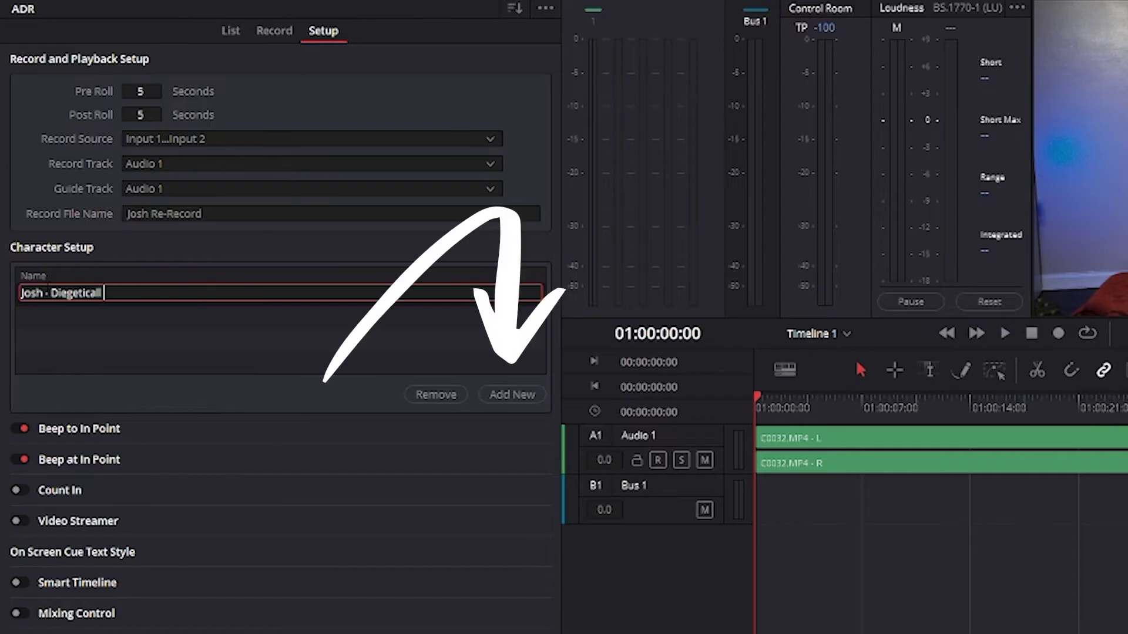
type("y Weird.")
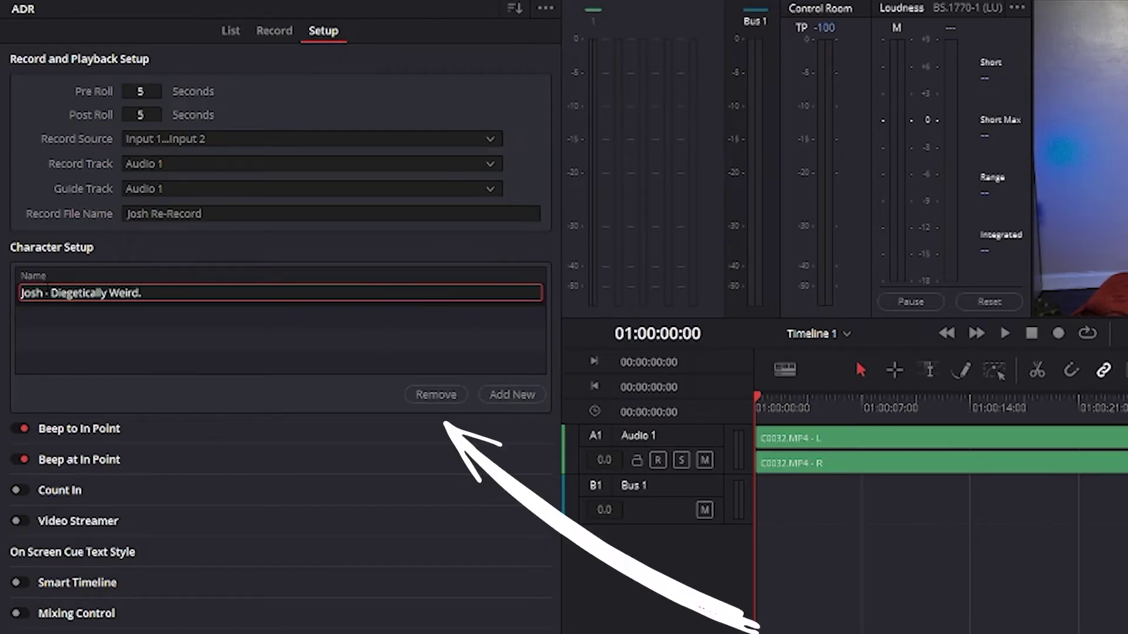
Step: Confirm the character name and switch on Count In, Smart Timeline and Mixing Control
left_click(235, 366)
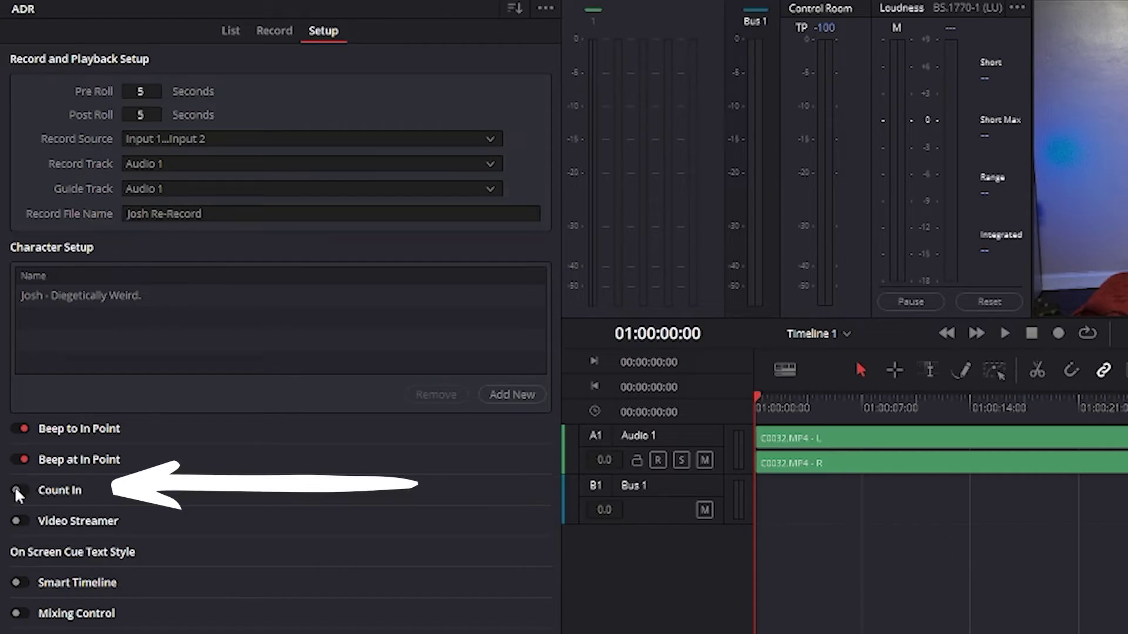
left_click(18, 491)
left_click(19, 583)
left_click(19, 613)
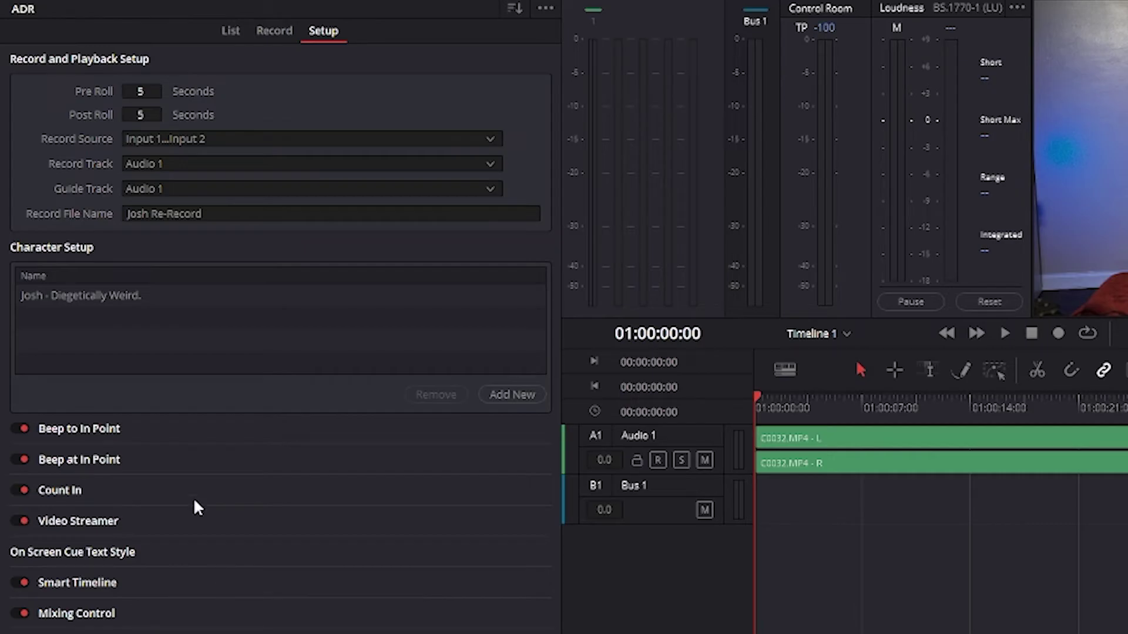
left_click(230, 33)
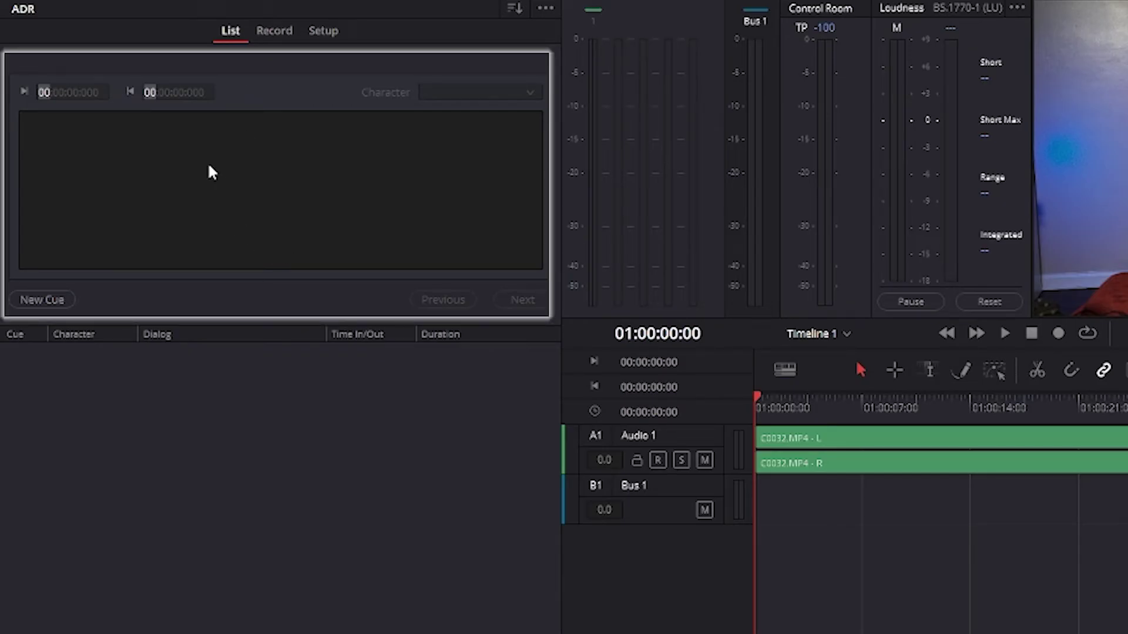
Step: Create cues 1 and 2 spanning 01:00:00:00–01:00:04:23, assigning cue 1 the set-up character
left_click(42, 300)
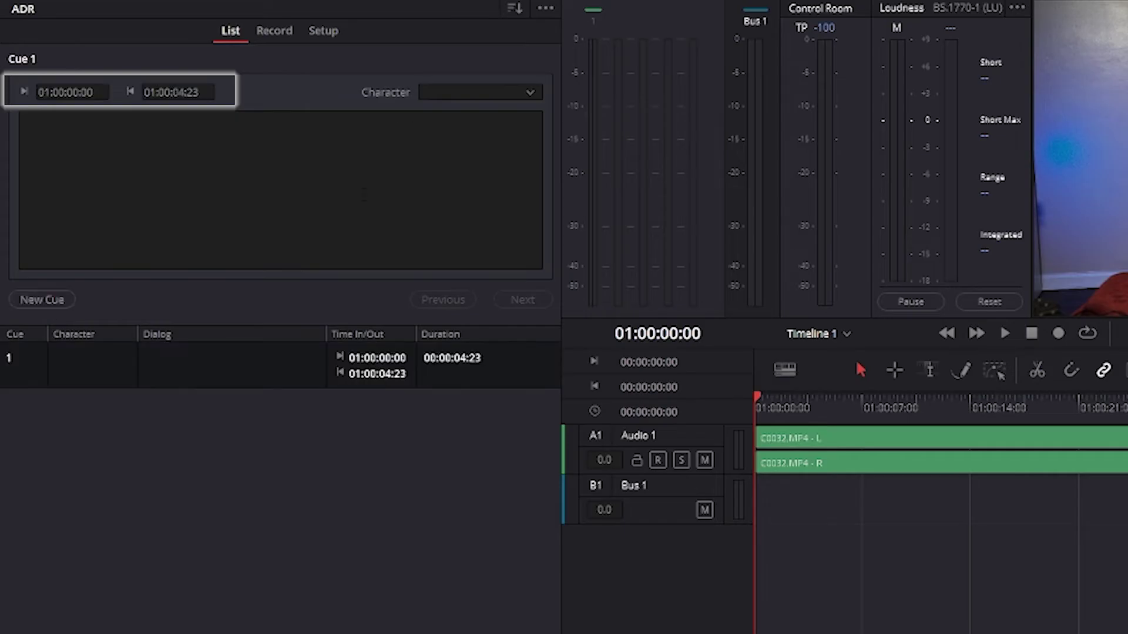
left_click(535, 93)
left_click(519, 126)
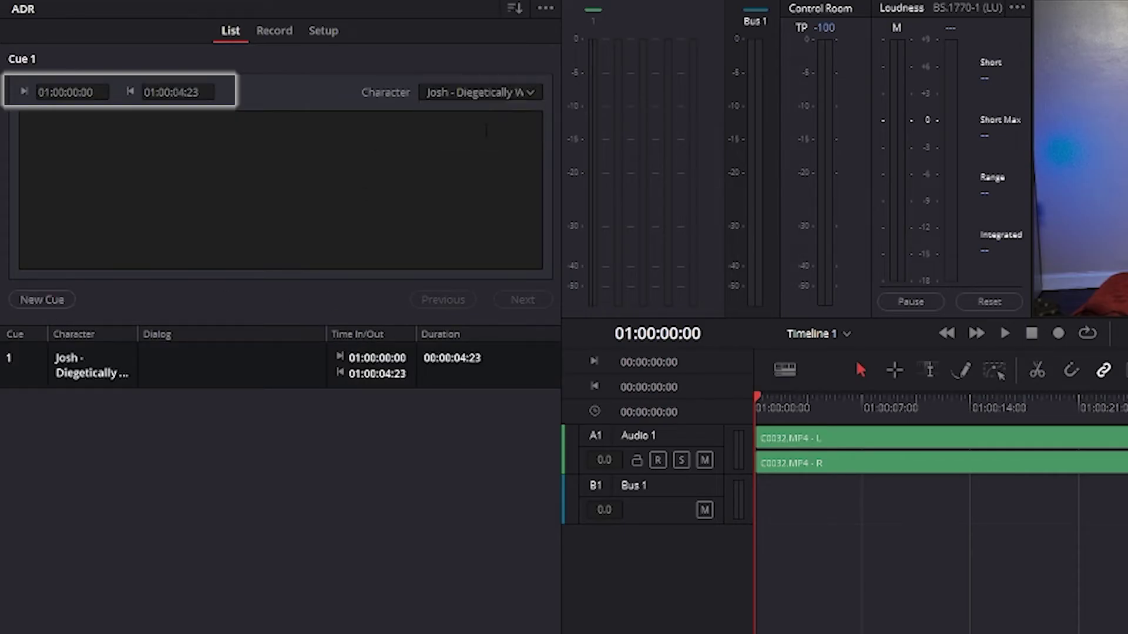
left_click(46, 300)
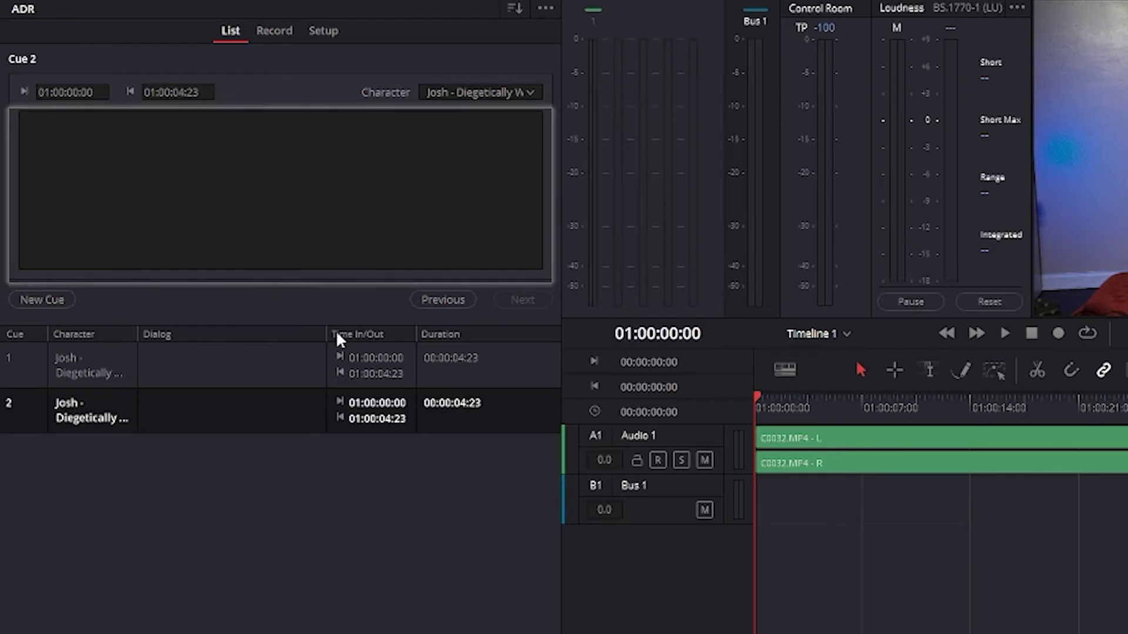
Step: Enter 'This is Dialog' as cue 1's dialog line
left_click(88, 358)
left_click(165, 195)
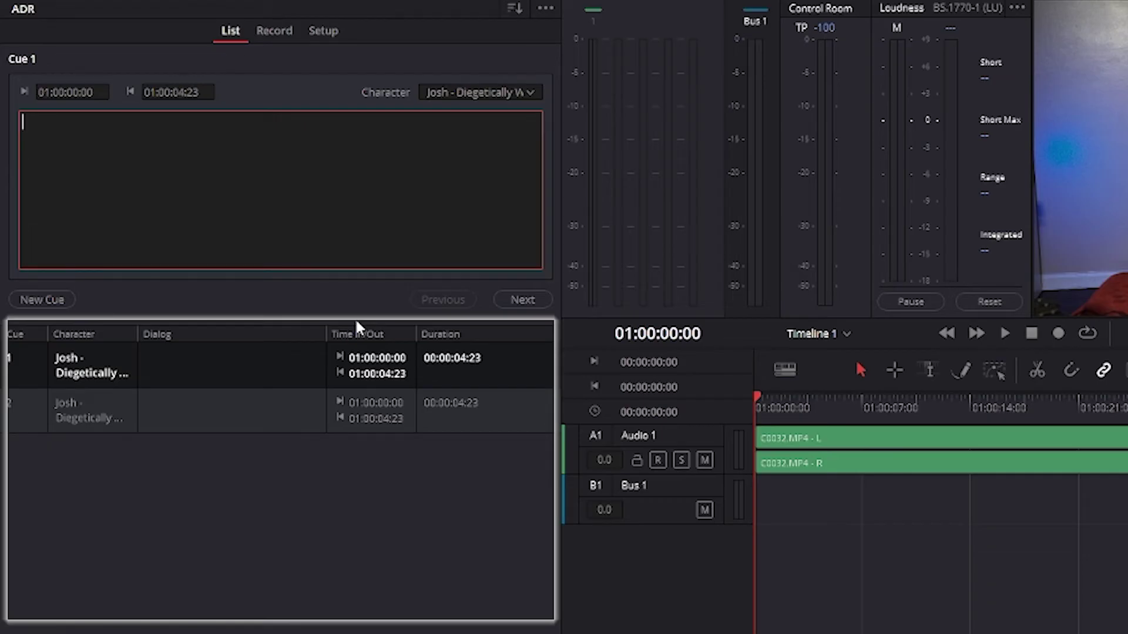
left_click(373, 348)
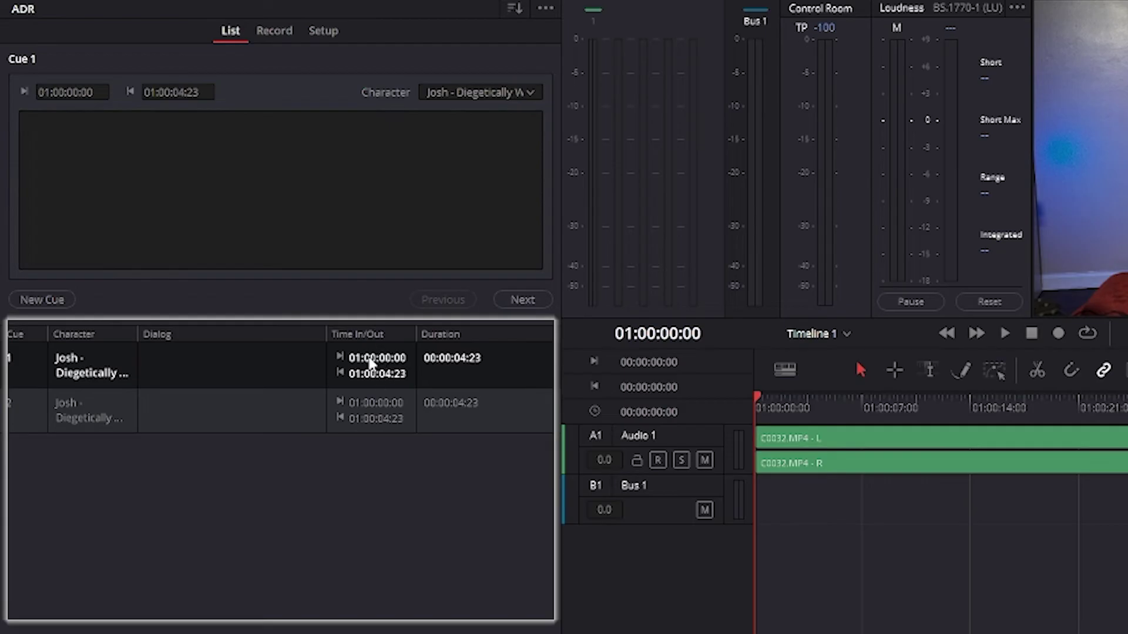
left_click(103, 115)
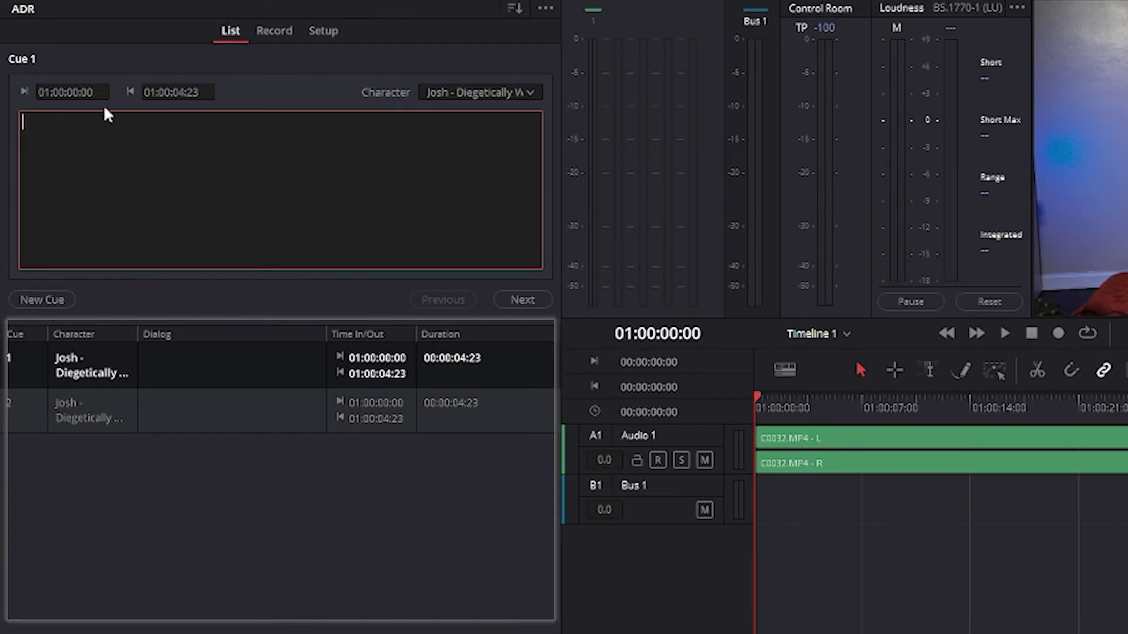
type("This is Dialog")
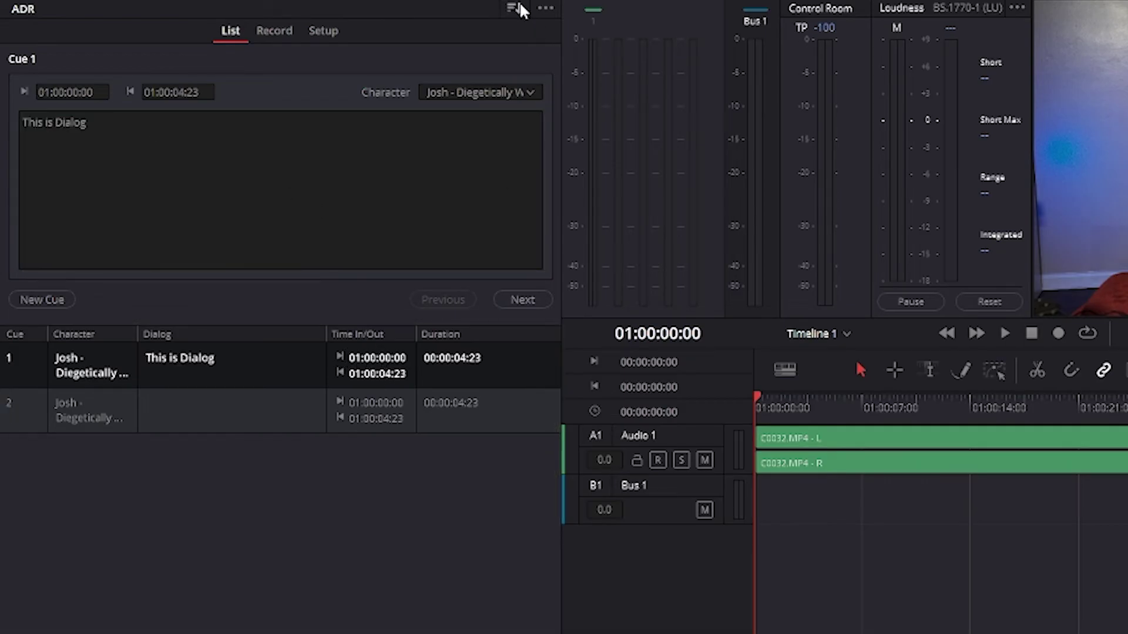
left_click(514, 8)
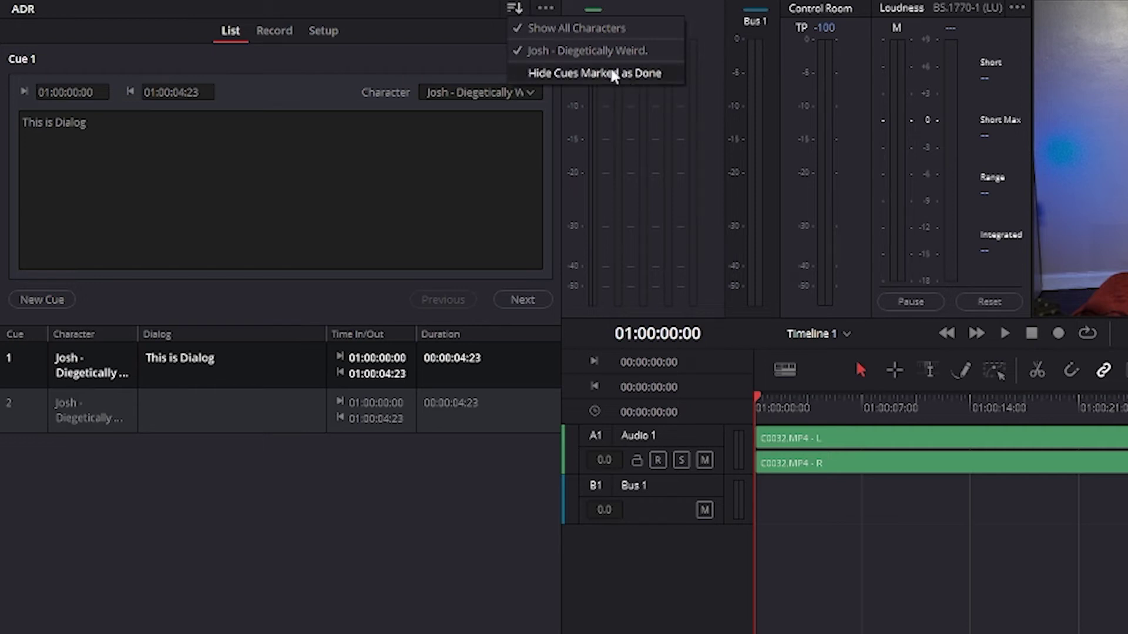
left_click(412, 57)
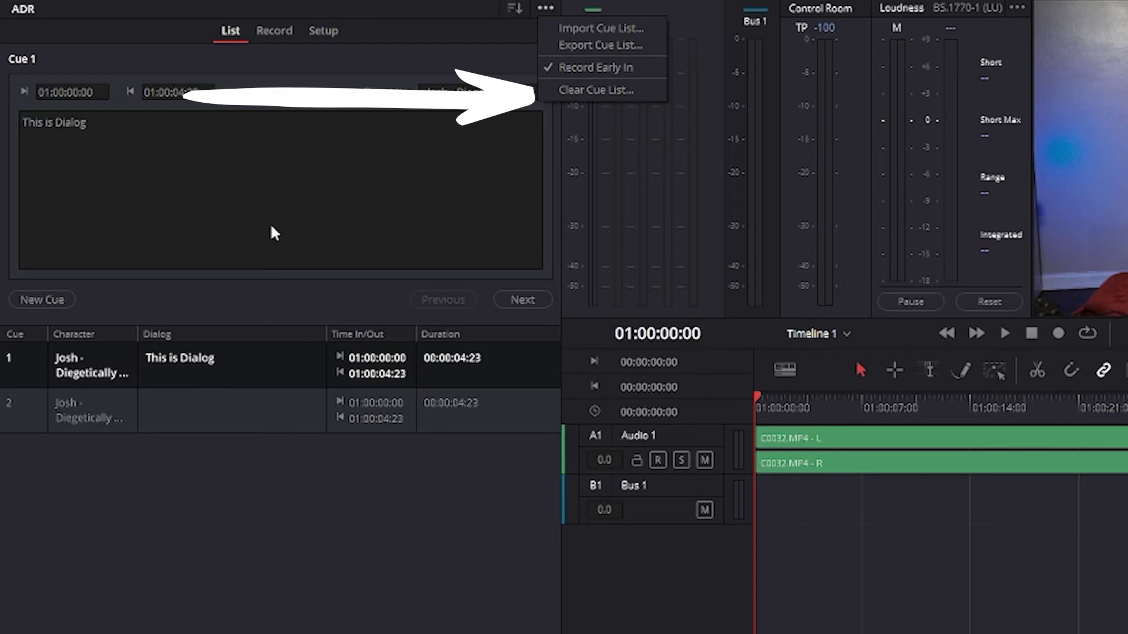
left_click(331, 71)
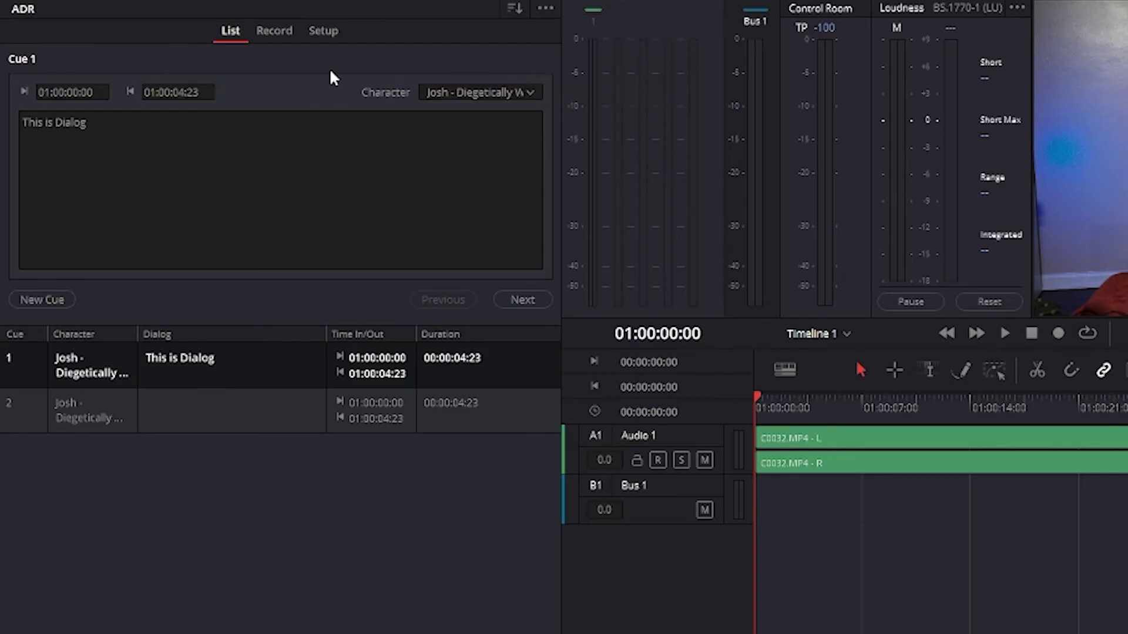
Step: In the ADR Record view, select cue 1 and play it from its 5-second pre-roll
left_click(274, 30)
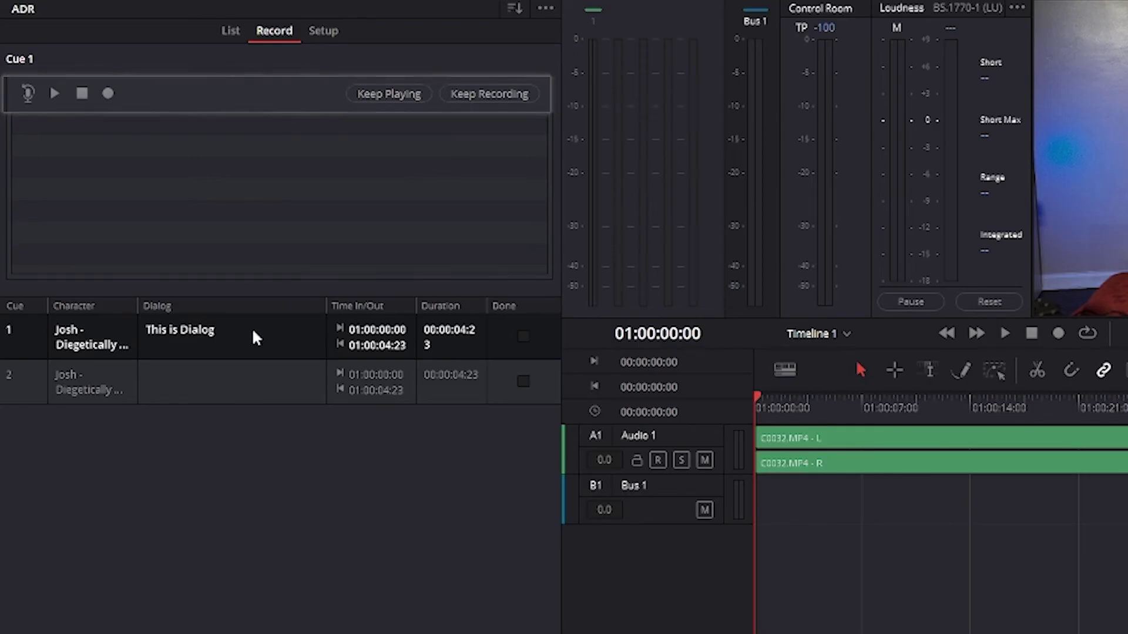
left_click(209, 410)
left_click(212, 383)
left_click(232, 335)
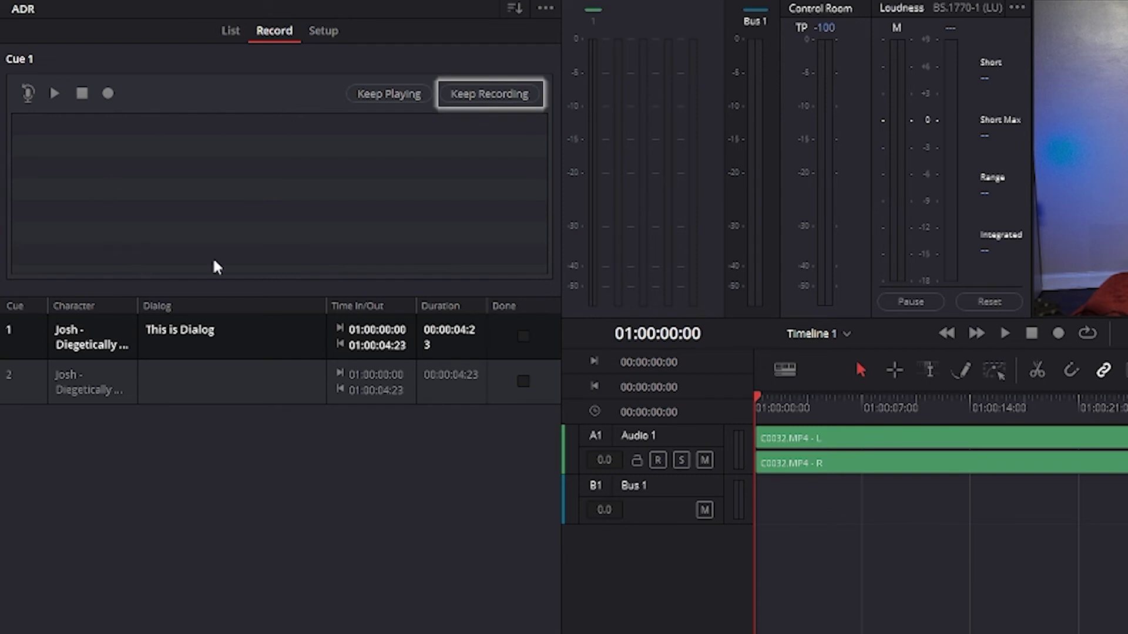
left_click(54, 94)
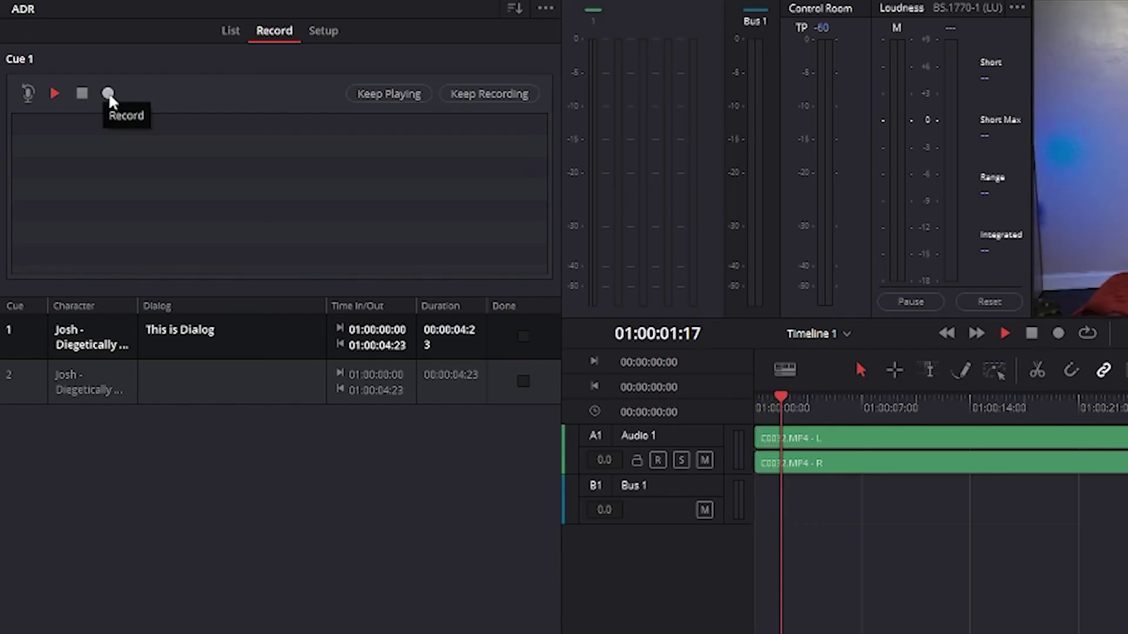
Step: Record a take of cue 1, stop it, then start a second record pass
left_click(108, 93)
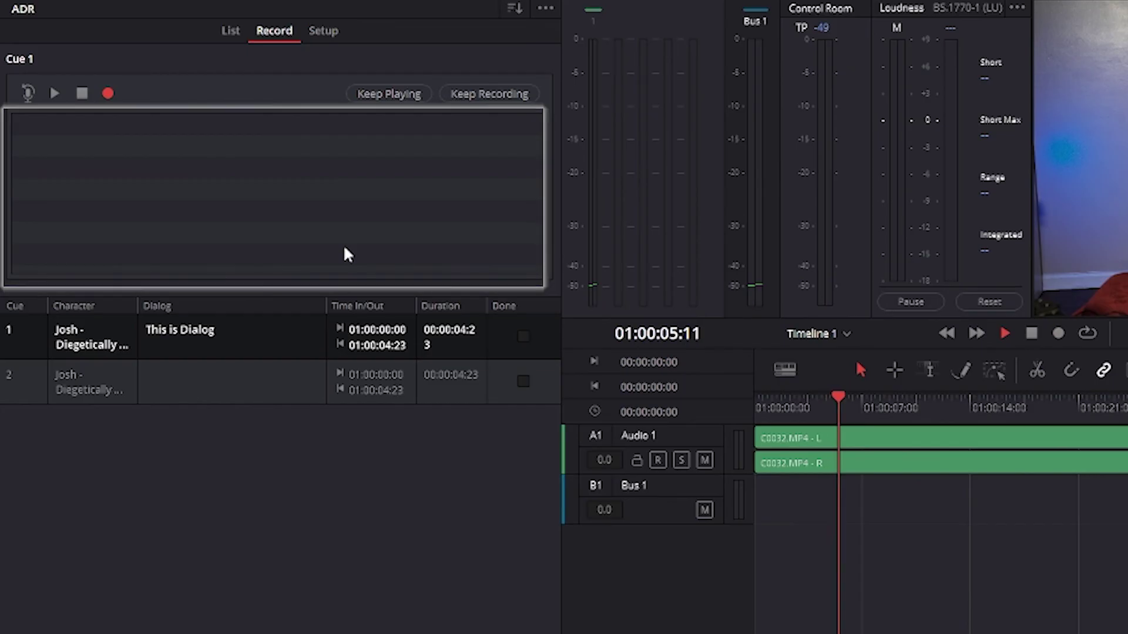
left_click(82, 100)
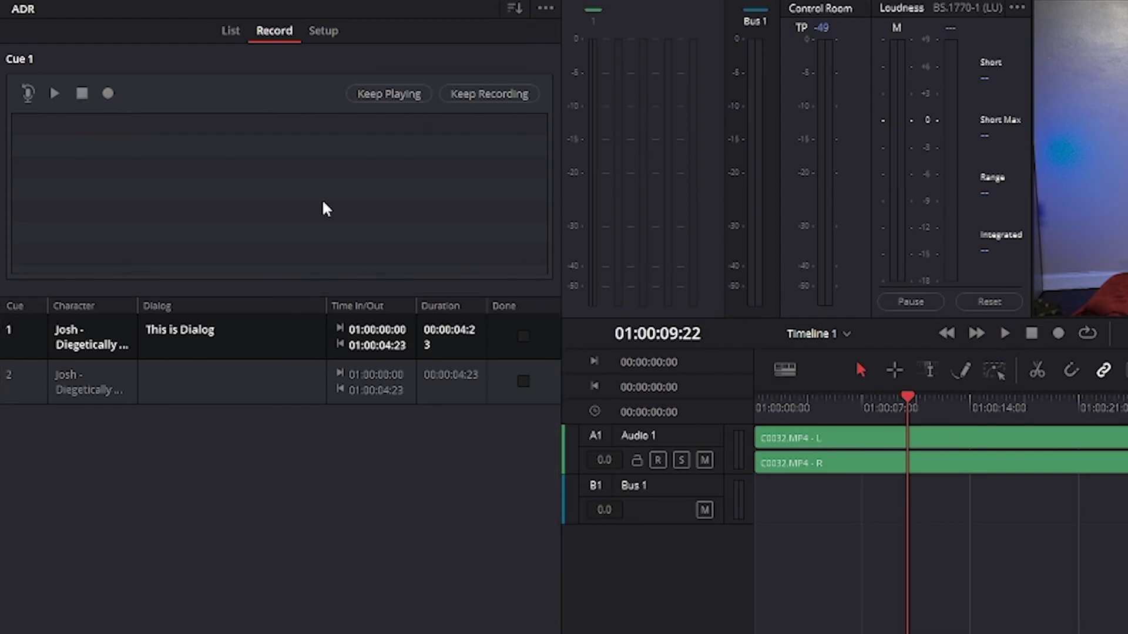
left_click(108, 93)
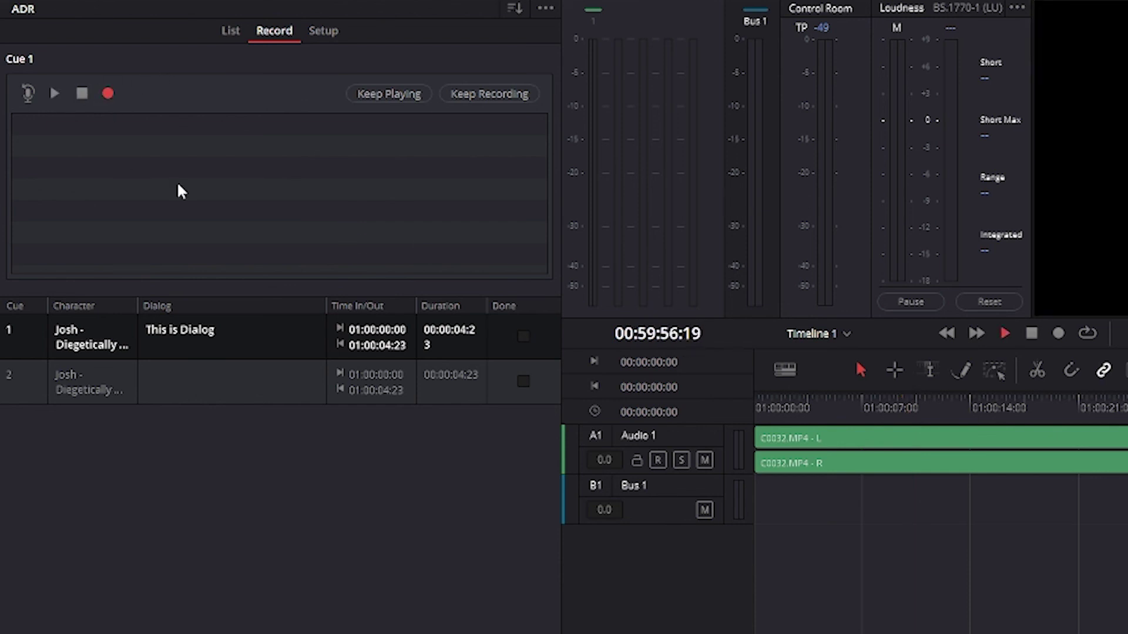